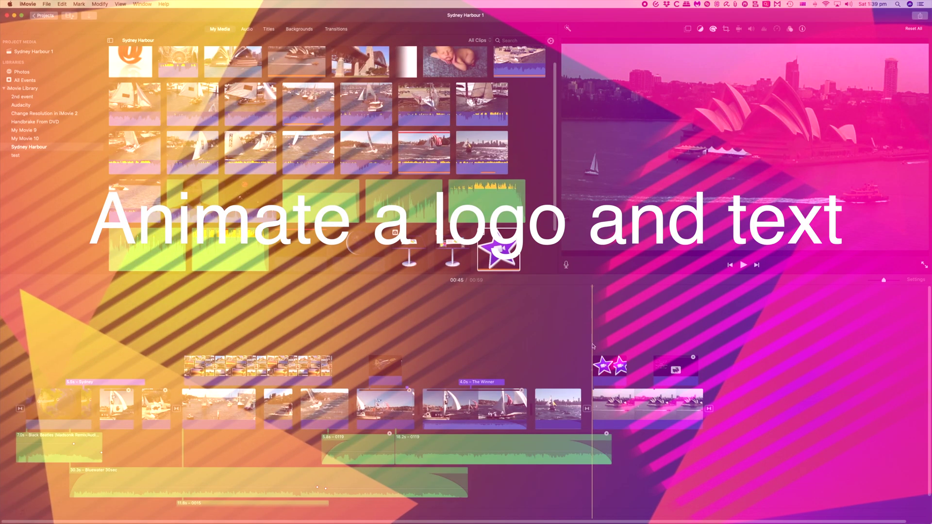
- Play and pause the iMovie project preview to review it
key("space")
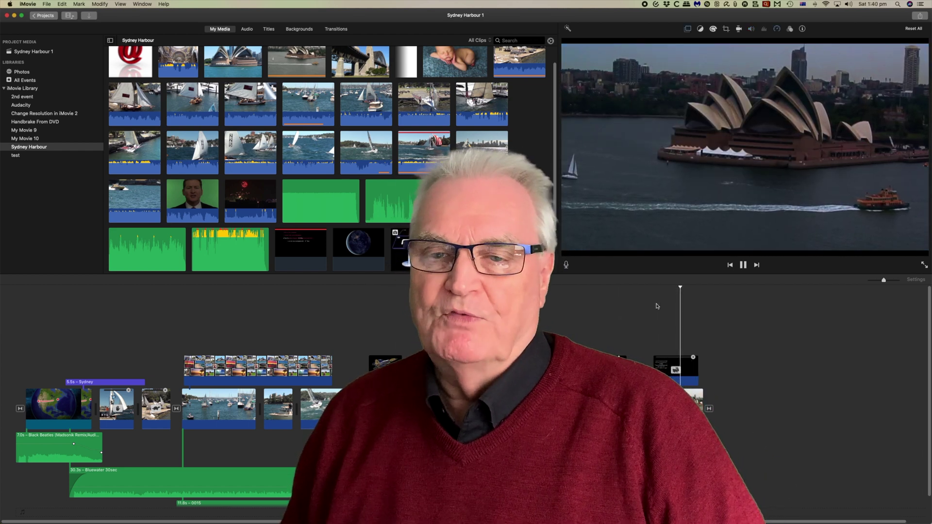
key("space")
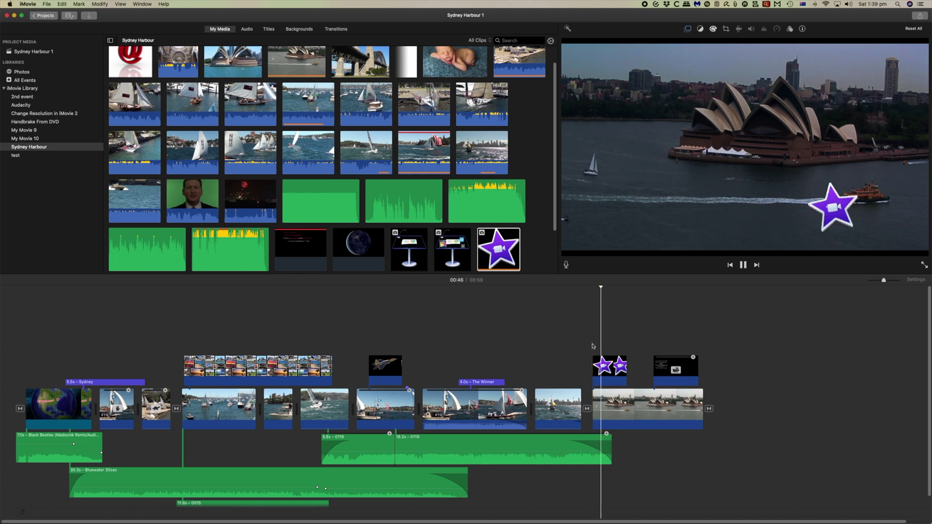
key("space")
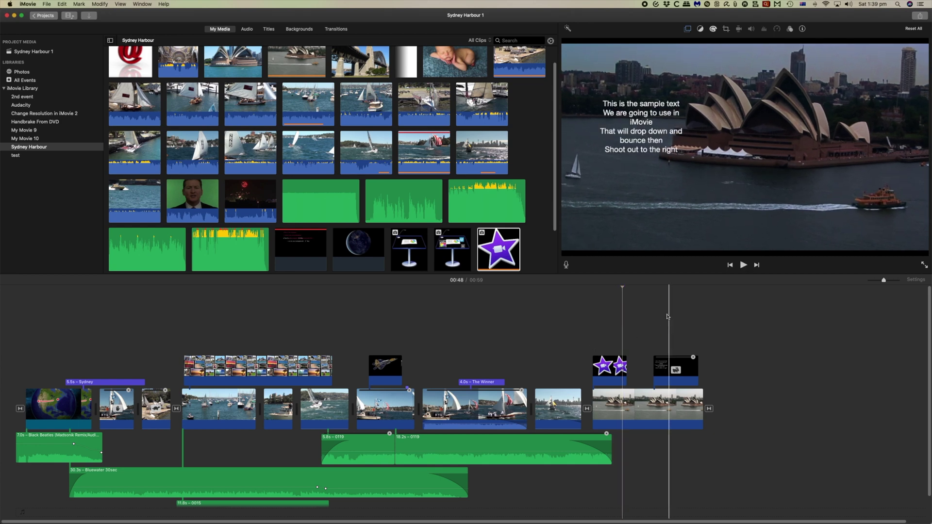
key("space")
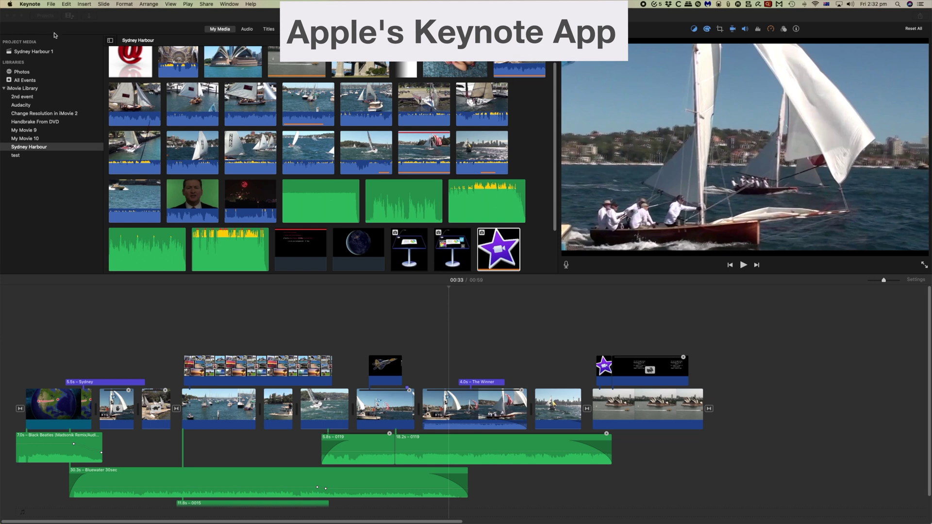
- Create a Basic Black presentation and delete its title, subtitle and Author and Date placeholders
left_click(51, 4)
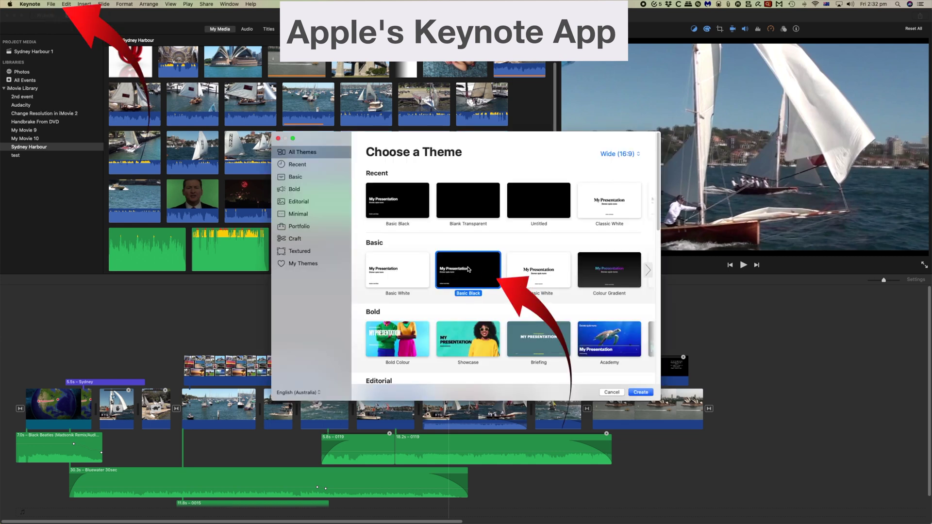
double_click(468, 269)
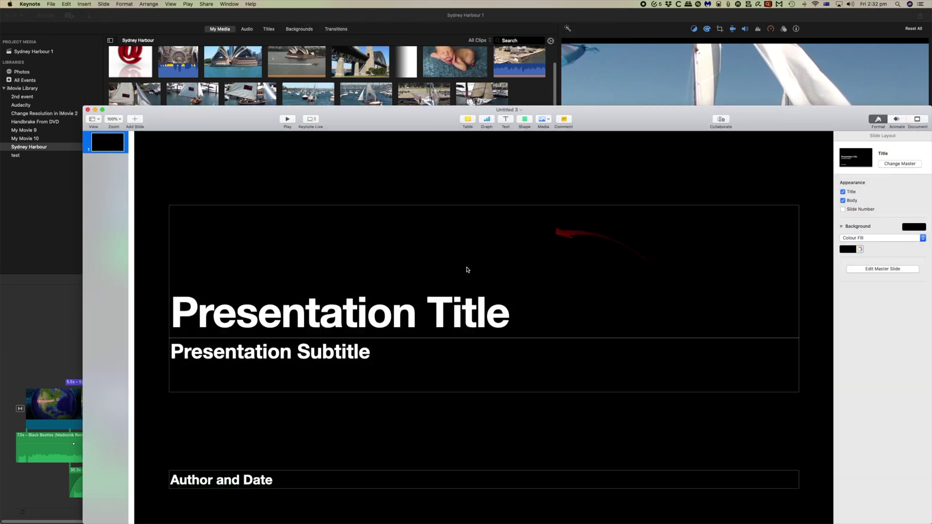
left_click(498, 318)
key("Delete")
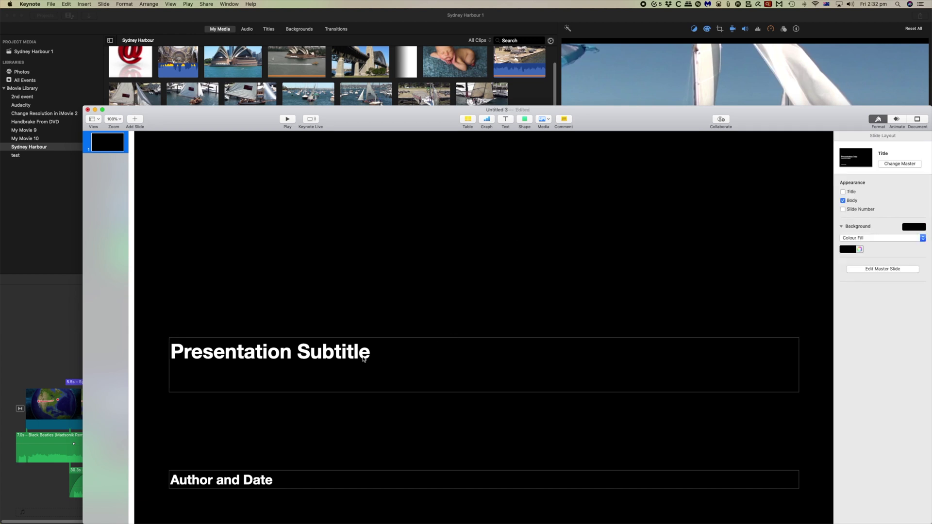
left_click(362, 359)
key("Delete")
left_click(233, 479)
key("Delete")
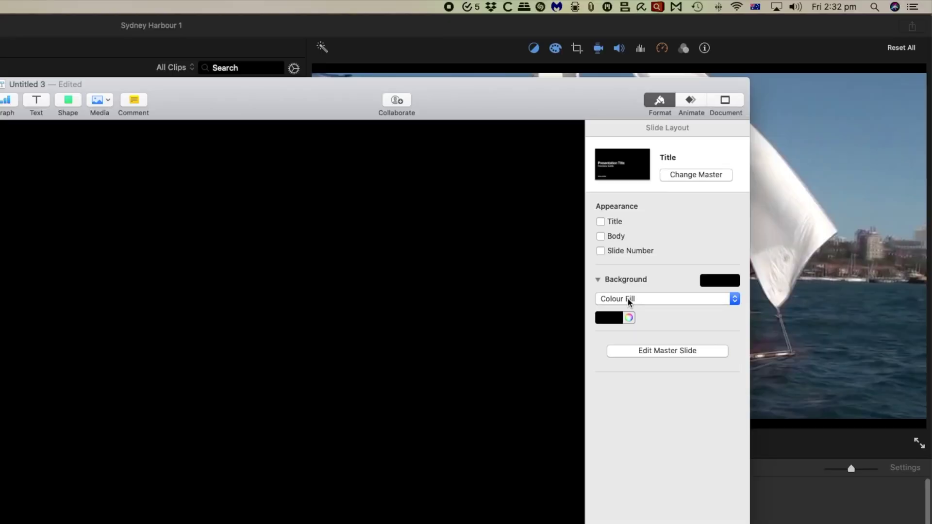
- Change the slide background fill type from solid black to No Fill
left_click(734, 300)
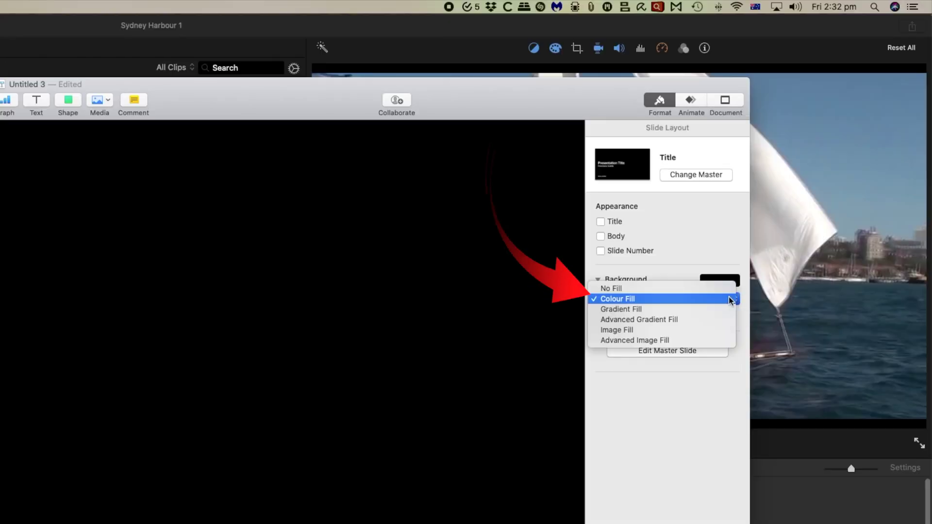
left_click(697, 288)
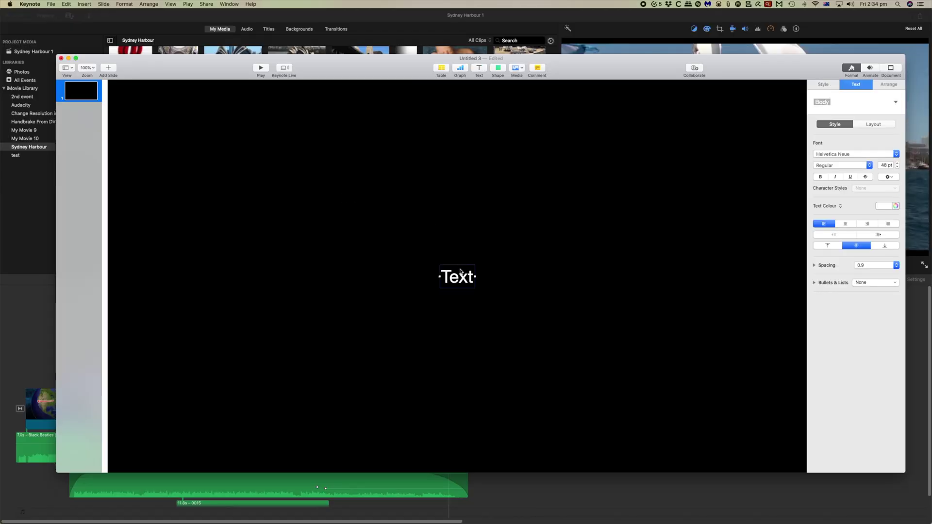
- Paste the six-line drop, bounce and shoot-out sample text and drag its box left
type("This is the sample text We are going to use in iMovie That will drop down and bounce then Shoot out to the right")
mouse_move(364, 218)
left_mouse_down()
mouse_move(401, 216)
mouse_move(318, 225)
left_mouse_up()
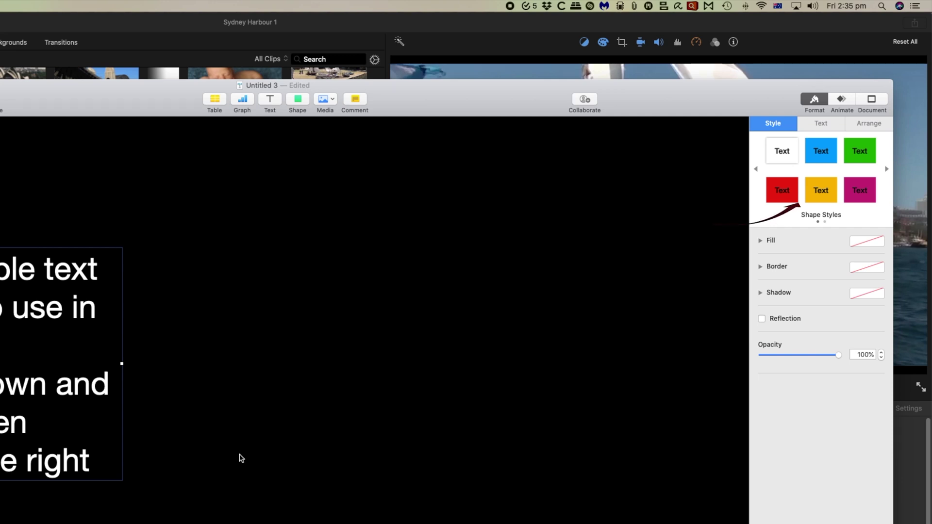
- Give the text box a Drop build-in effect followed by a Pop action
left_click(843, 99)
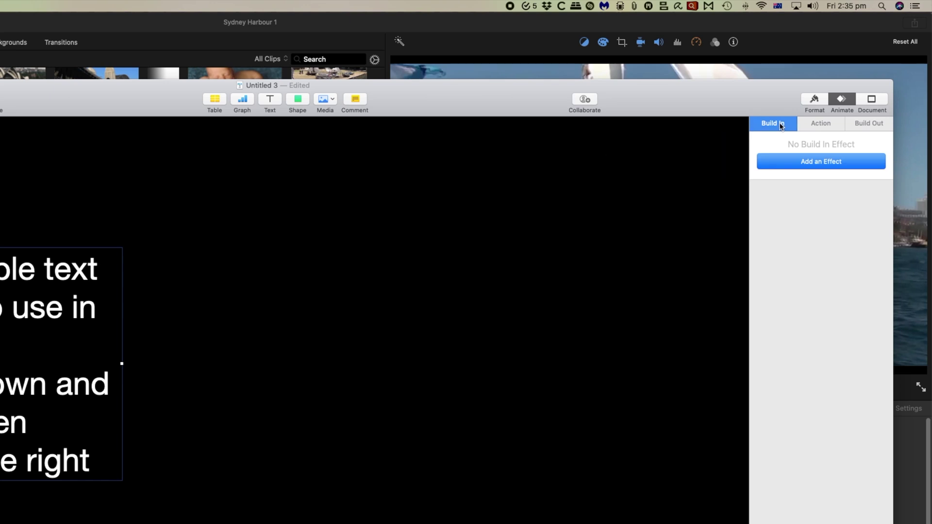
left_click(815, 162)
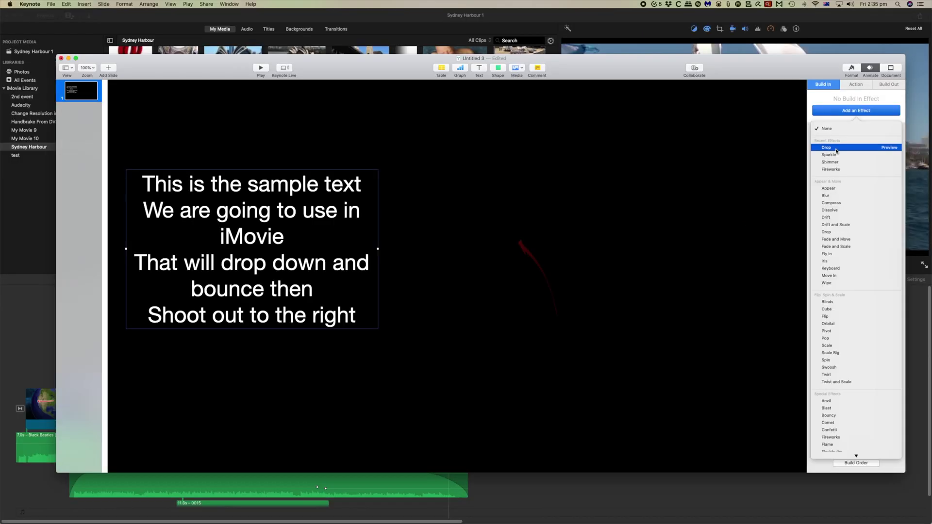
left_click(790, 217)
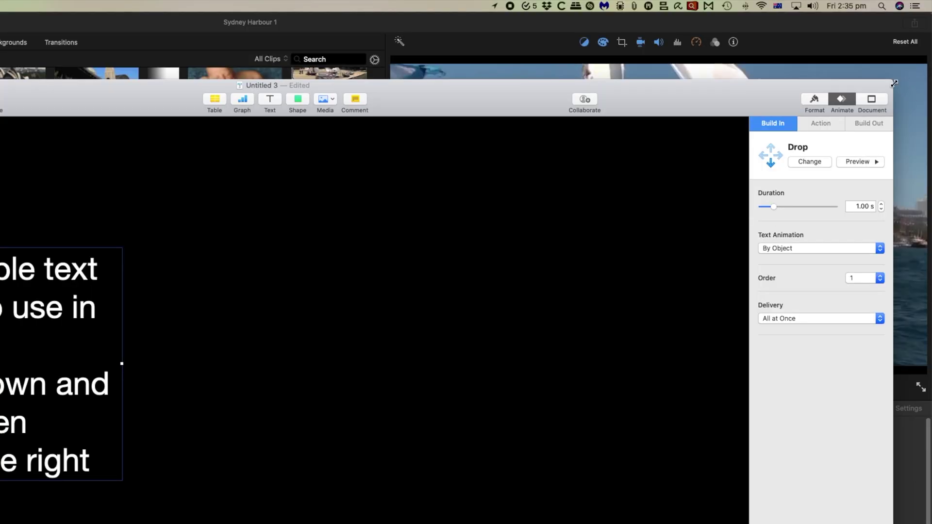
left_click(826, 124)
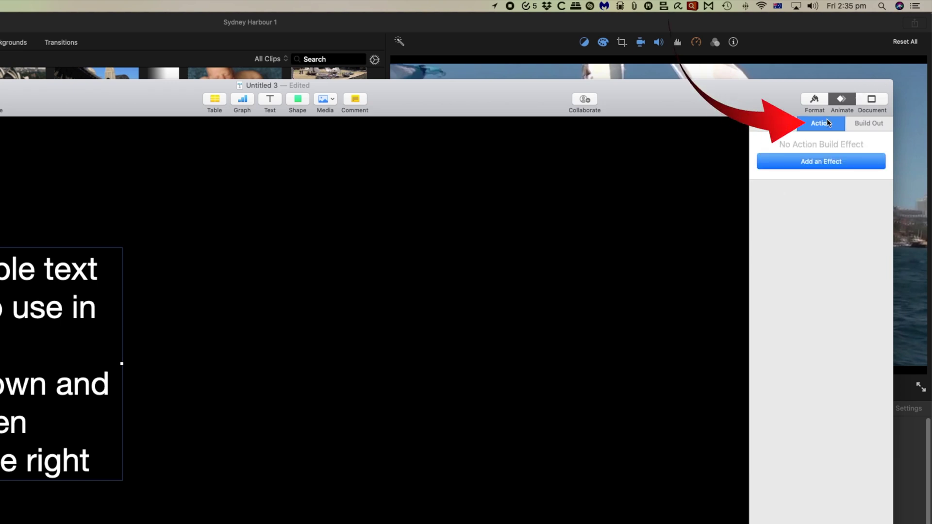
left_click(820, 162)
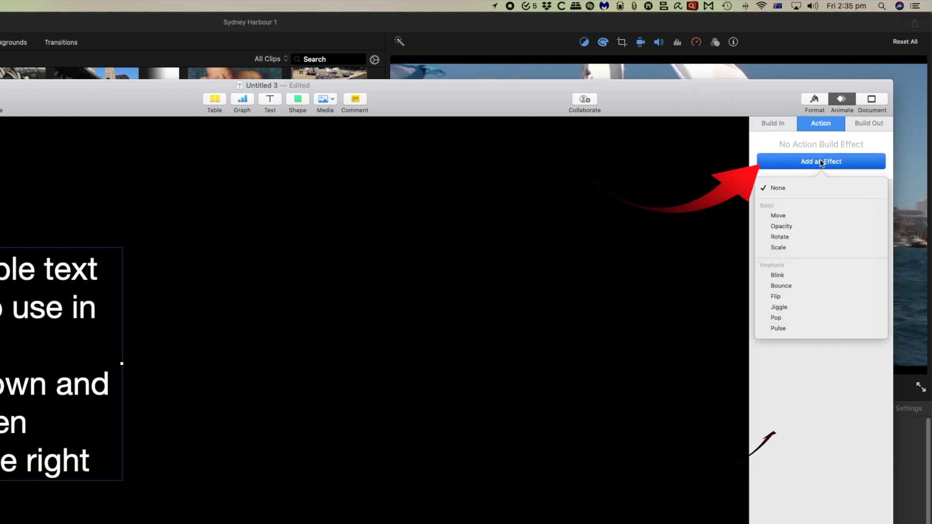
left_click(792, 318)
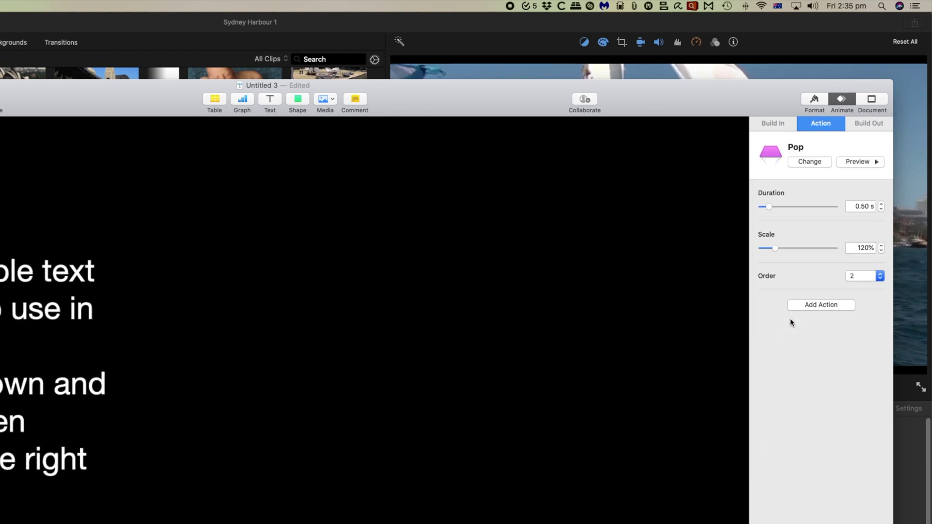
- Add a 0.40-second Fly Out build-out to the text box and preview it
left_click(869, 126)
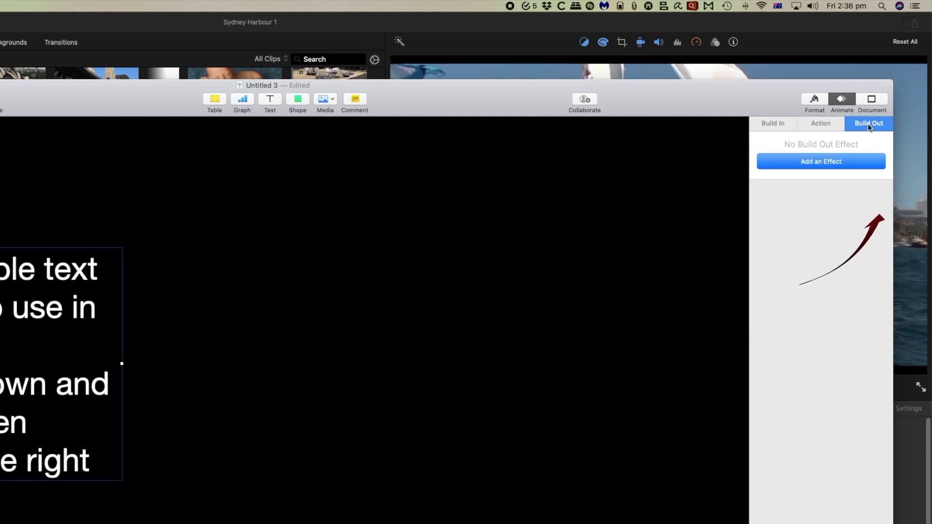
left_click(820, 164)
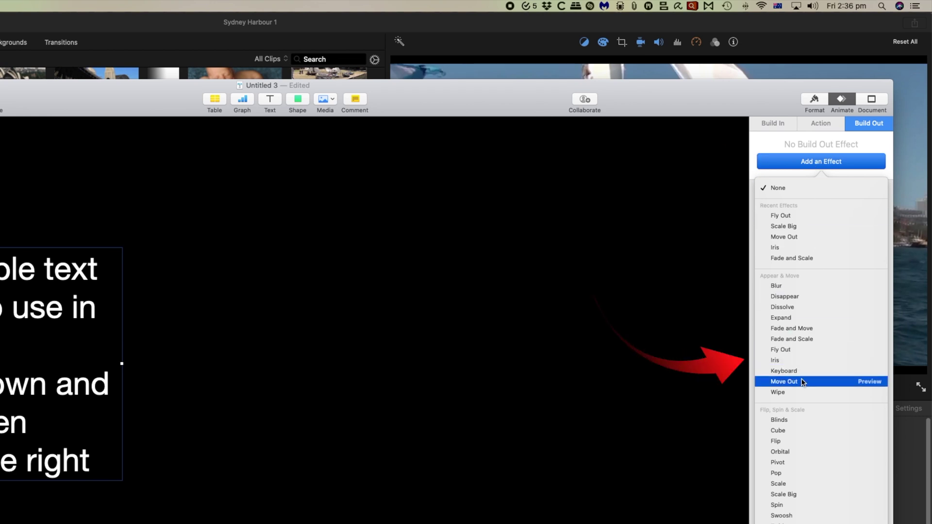
mouse_move(784, 371)
left_click(792, 350)
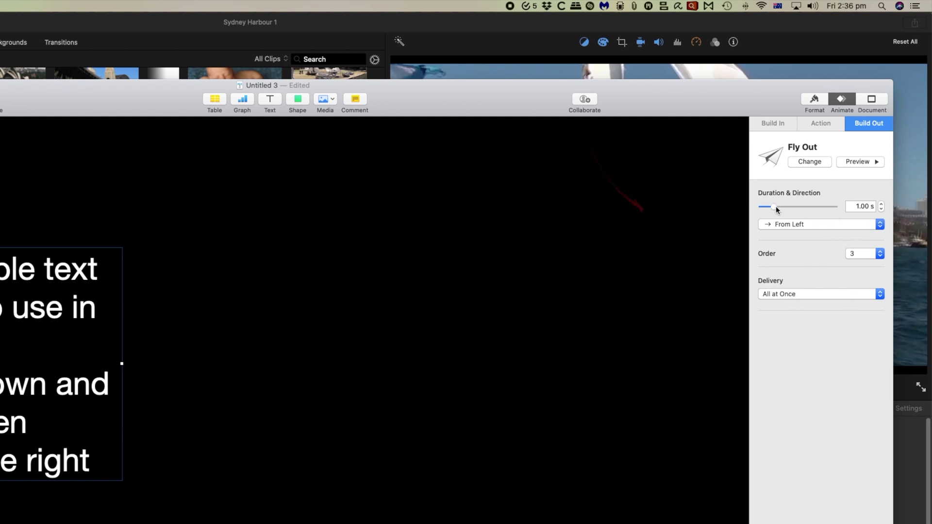
left_click_drag(775, 208, 767, 207)
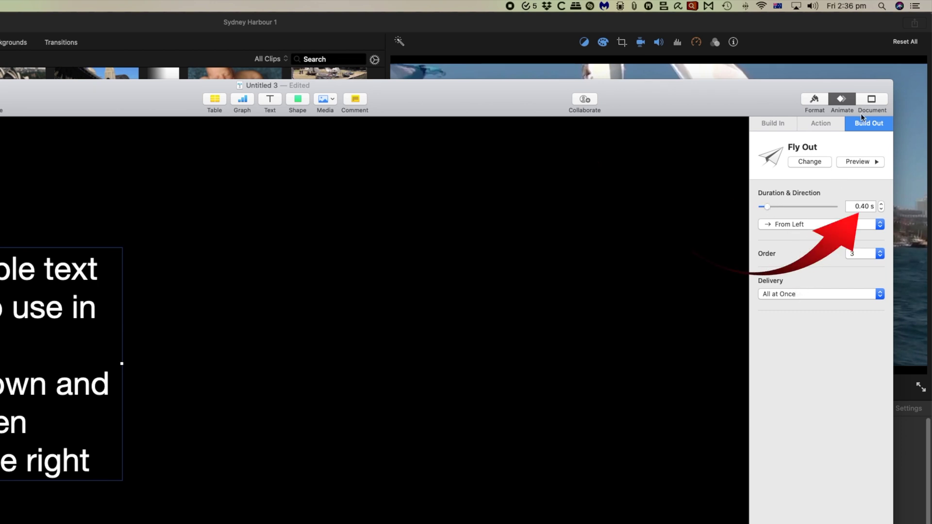
left_click(860, 162)
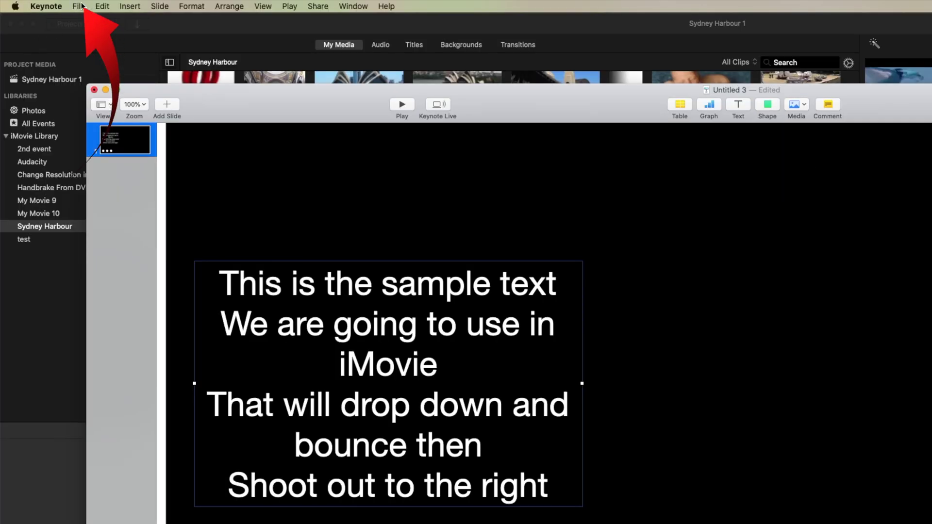
- Export the slide as a movie with Custom resolution and Apple ProRes 4444, continuing to save
left_click(83, 6)
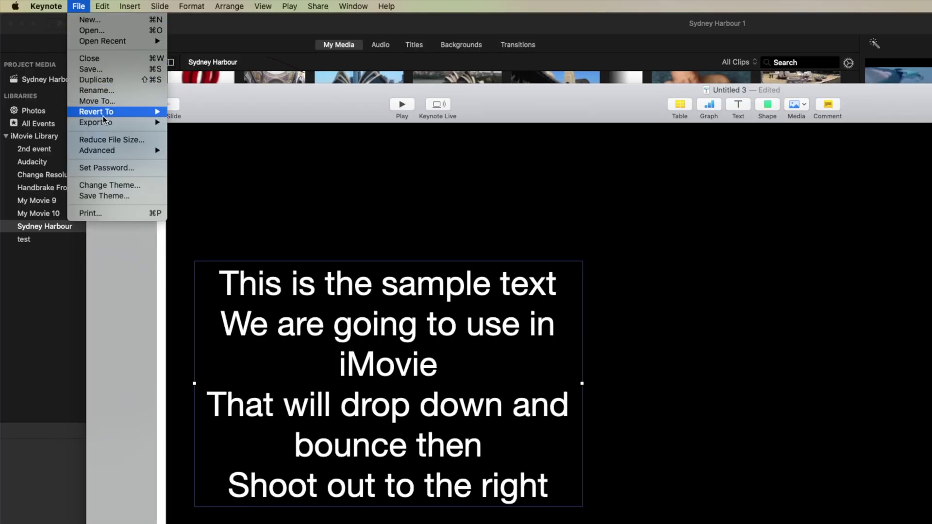
mouse_move(95, 122)
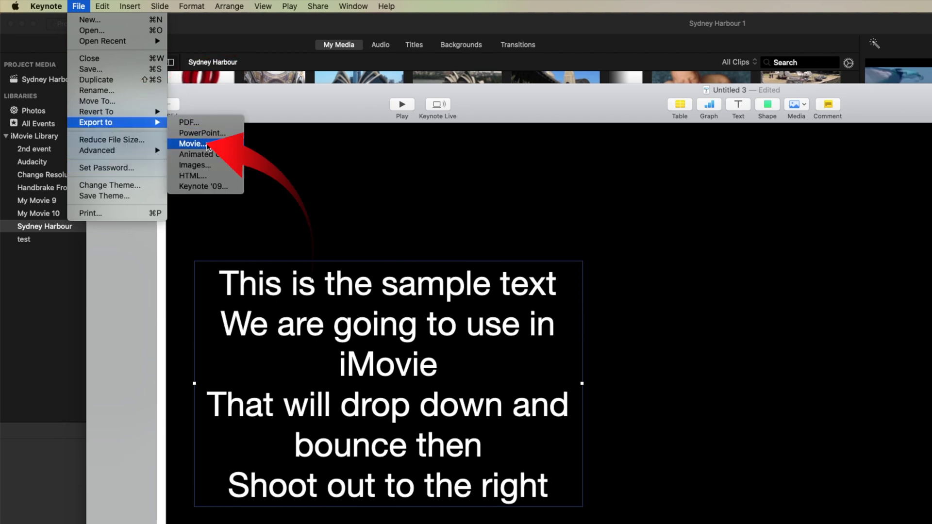
left_click(191, 143)
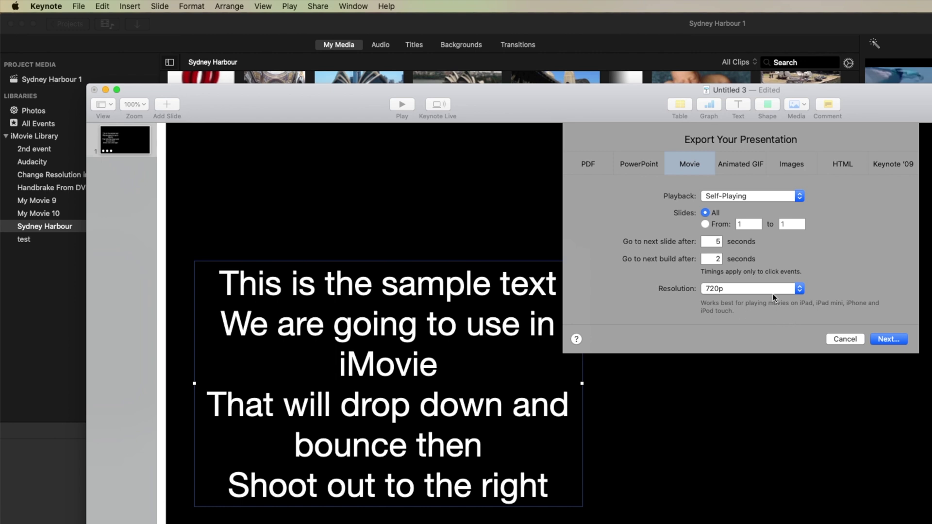
left_click(774, 292)
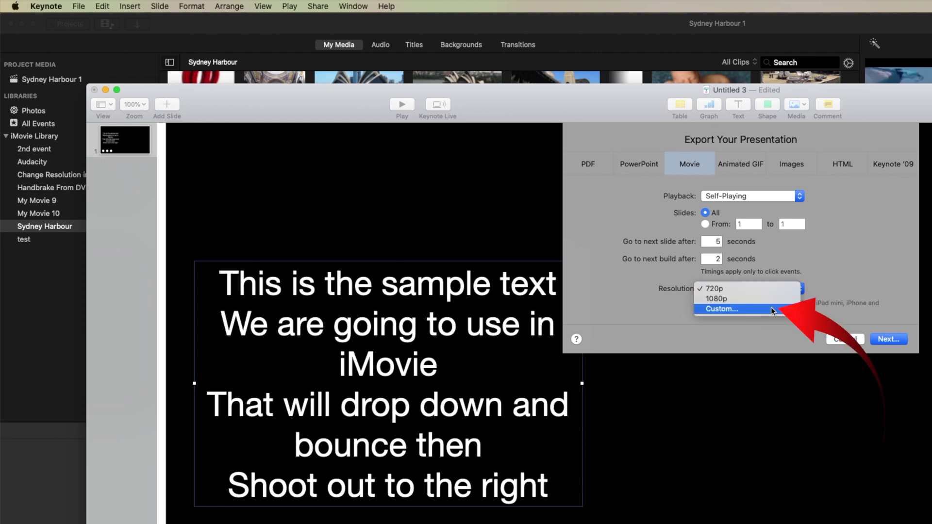
left_click(772, 307)
left_click(720, 348)
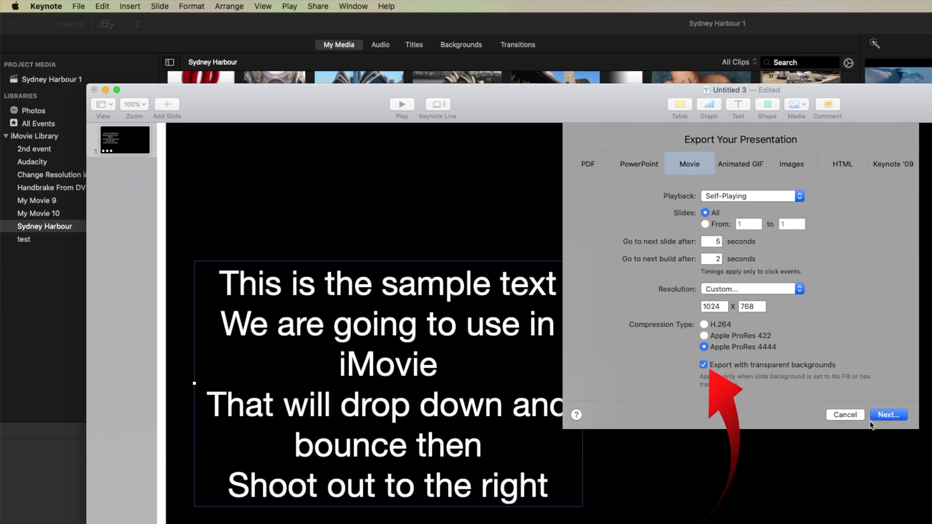
left_click(889, 416)
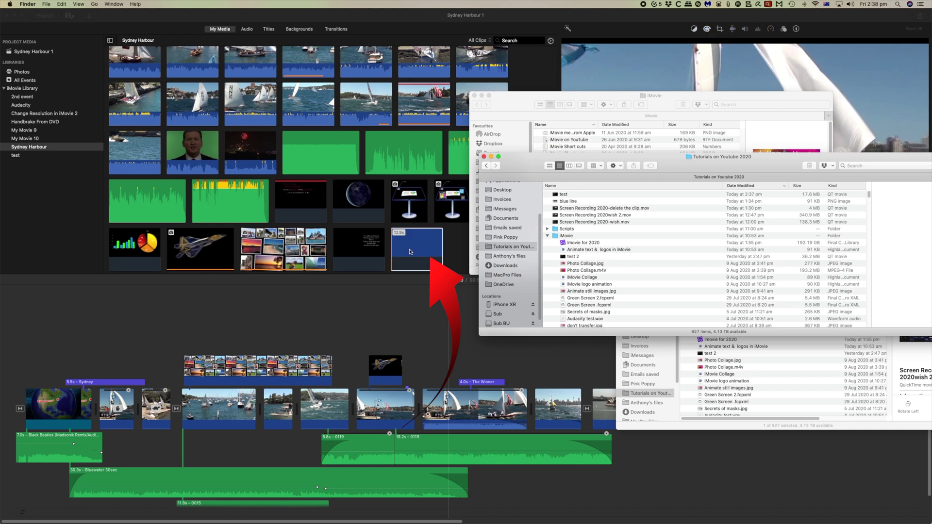
- Import the exported text movie, place it above the Opera House clip, and preview
left_click_drag(548, 198, 417, 252)
left_click(426, 290)
left_click(413, 251)
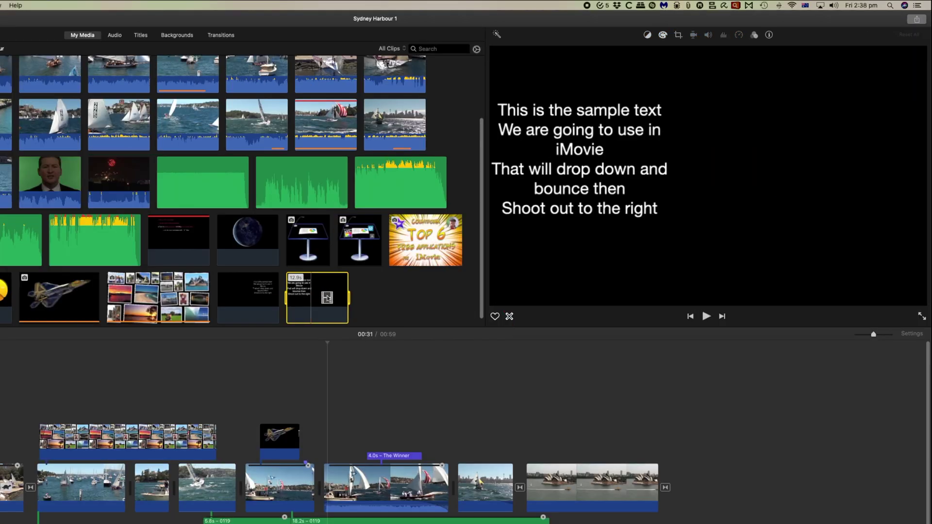
left_click_drag(312, 297, 536, 437)
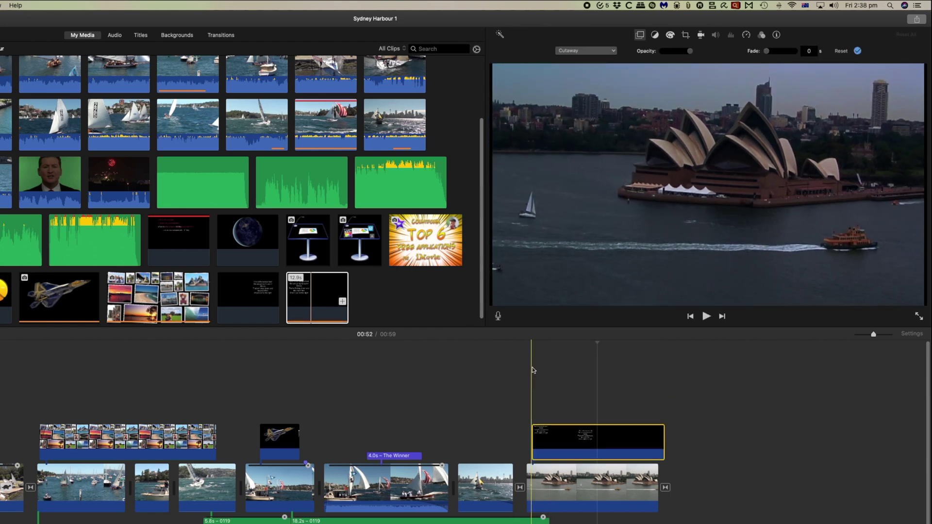
key("space")
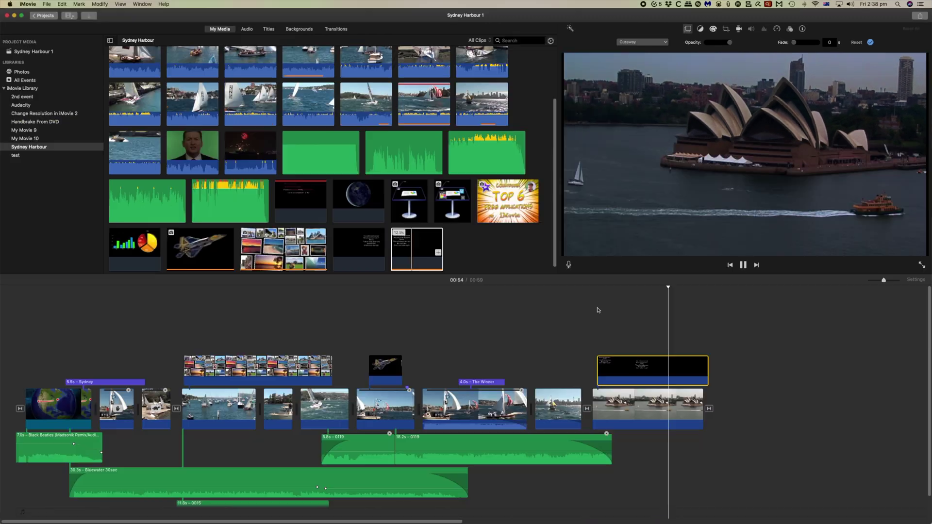
key("space")
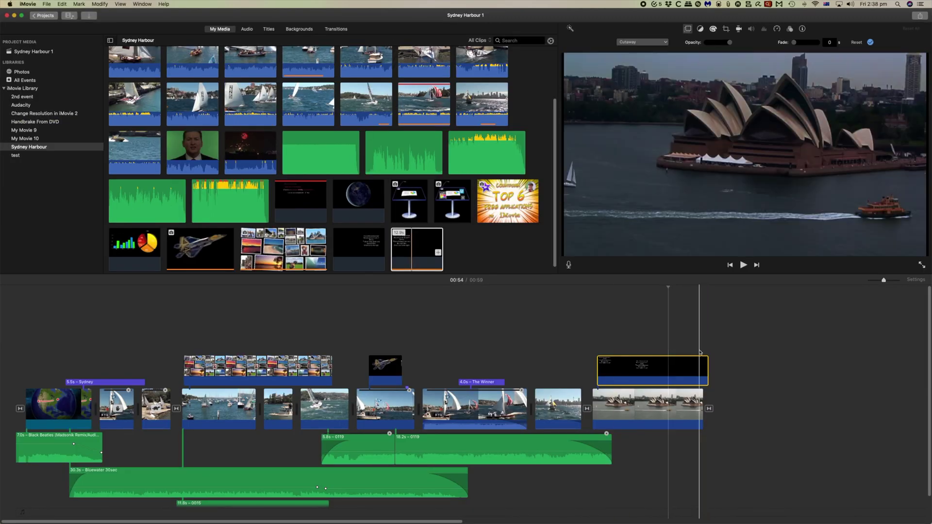
- Speed the text overlay clip up 4x and move it later along the timeline
left_click(694, 367)
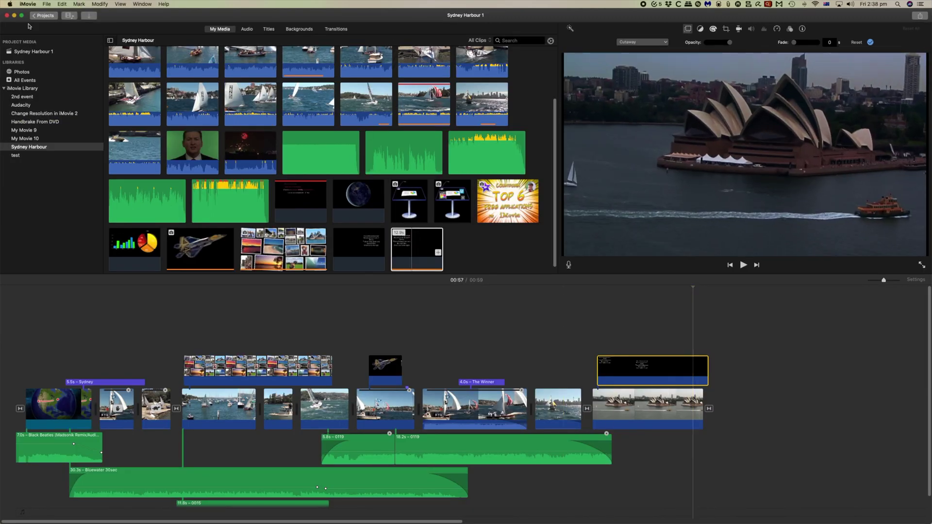
left_click(99, 5)
mouse_move(116, 90)
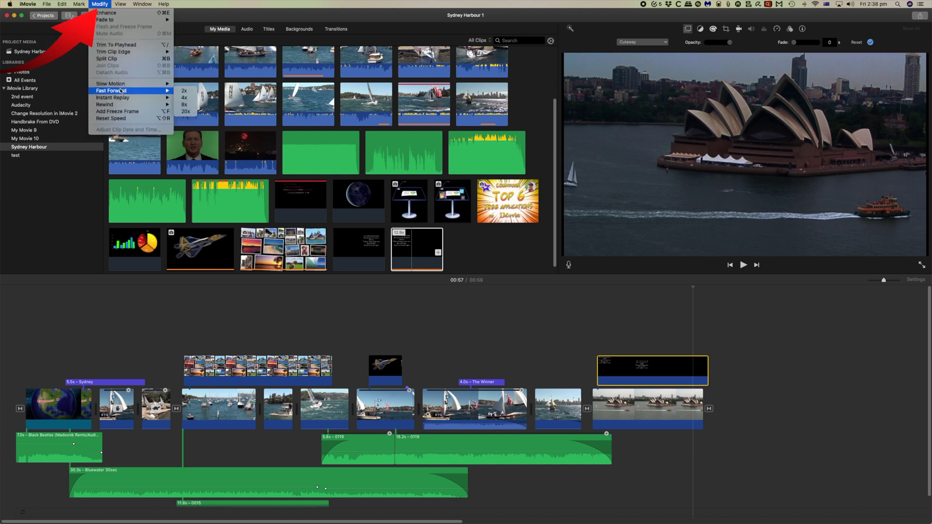
left_click(185, 98)
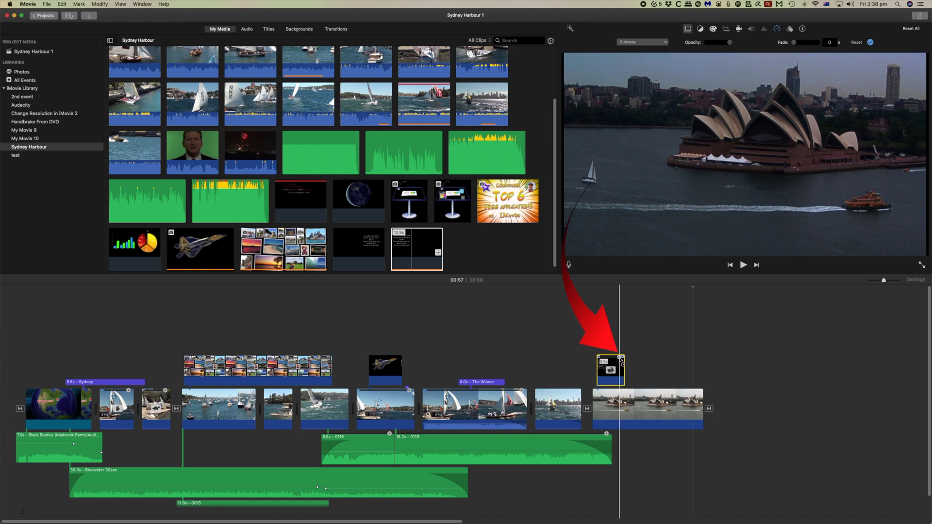
left_click_drag(619, 367, 674, 364)
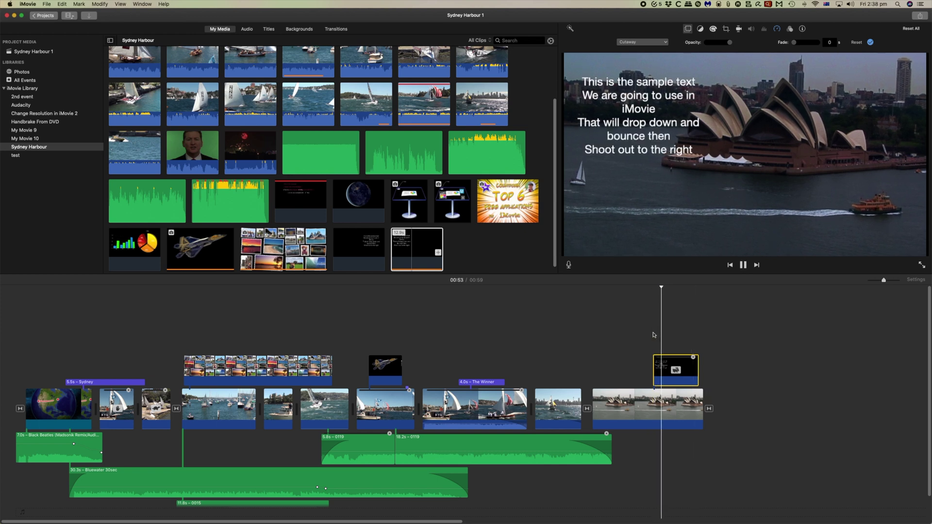
key("space")
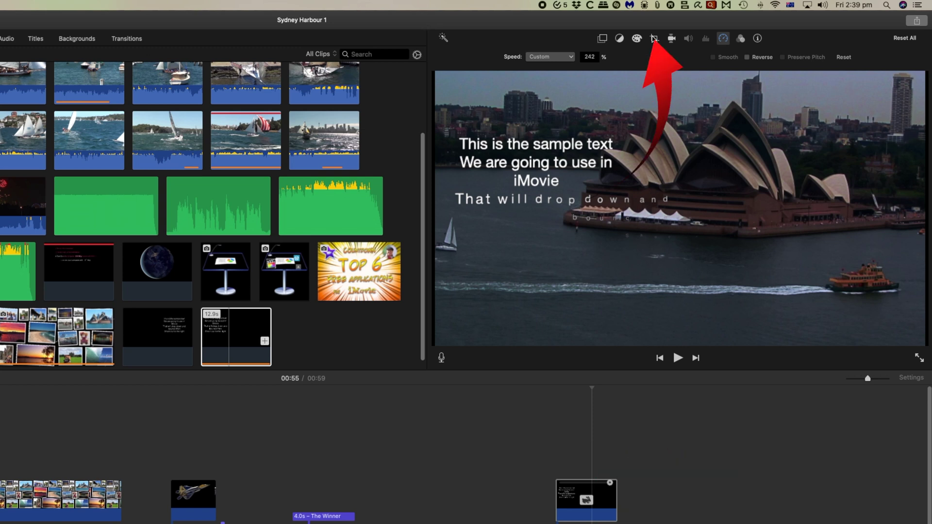
- Make the text clip a Picture in Picture inset, moved upper left and enlarged
left_click(654, 38)
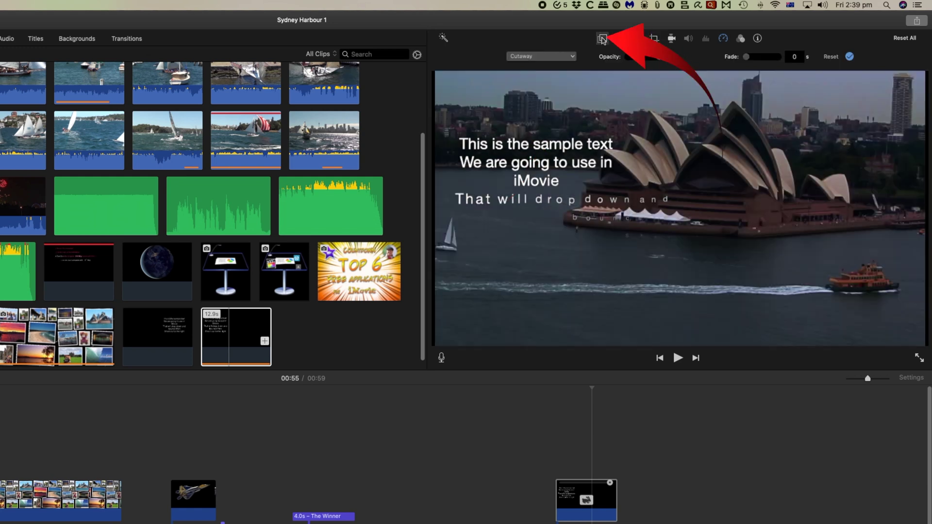
left_click(560, 57)
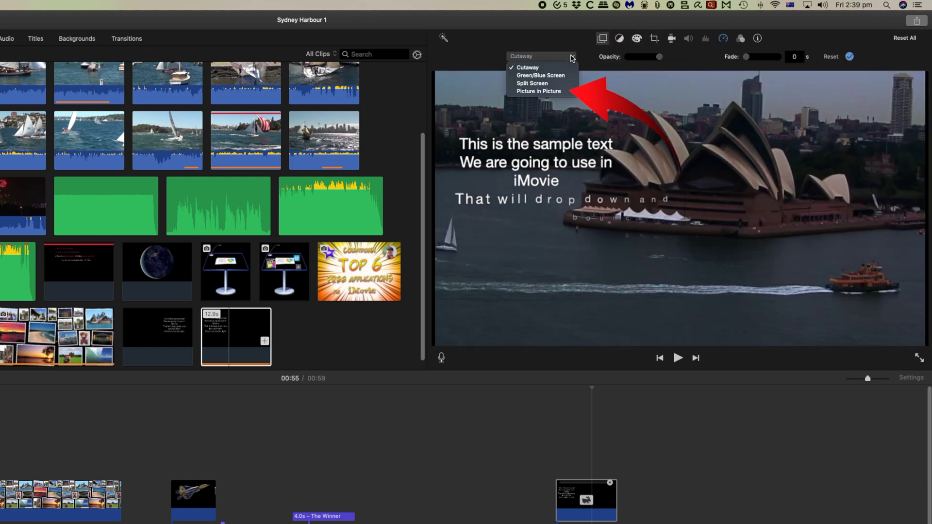
left_click(561, 92)
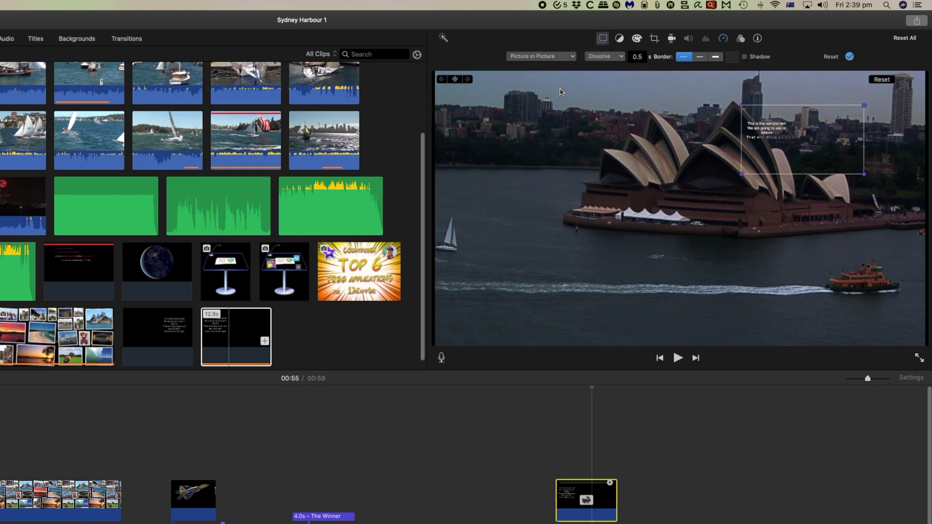
left_click_drag(801, 143, 534, 142)
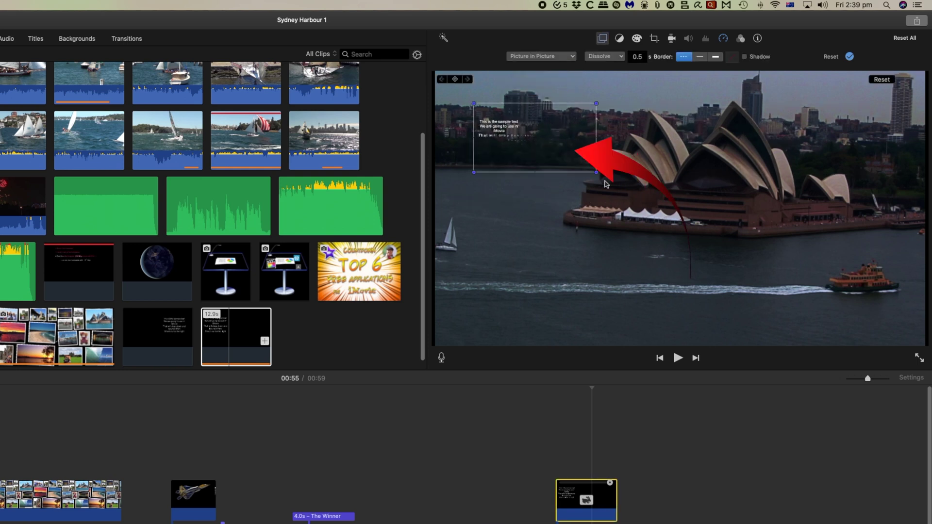
left_click_drag(596, 172, 800, 287)
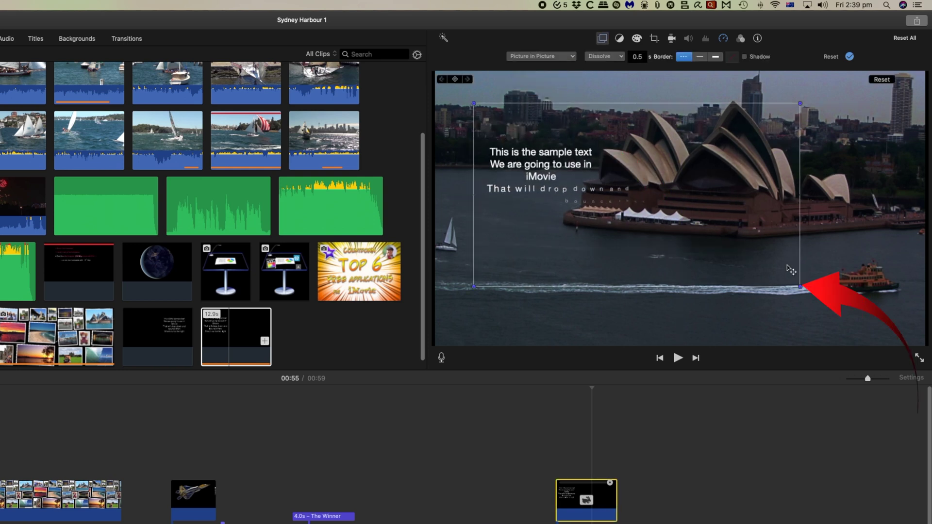
left_click(573, 395)
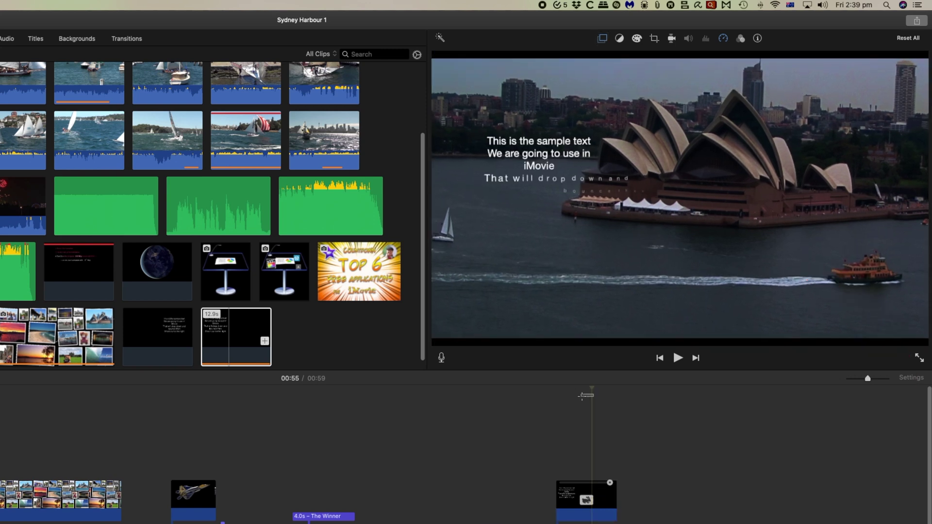
left_click(577, 501)
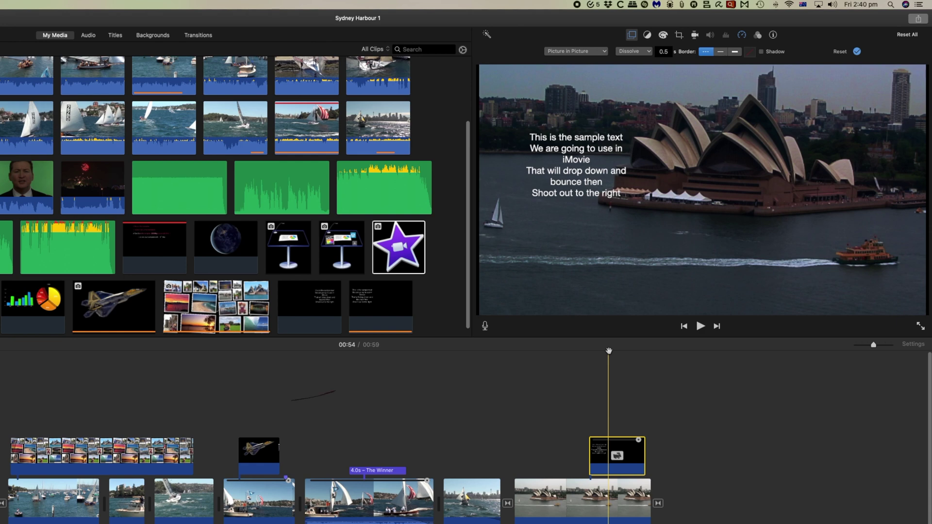
- Place the star logo clip above the harbour clip with Fit cropping, no Ken Burns
left_click_drag(388, 243, 536, 445)
left_click(535, 359)
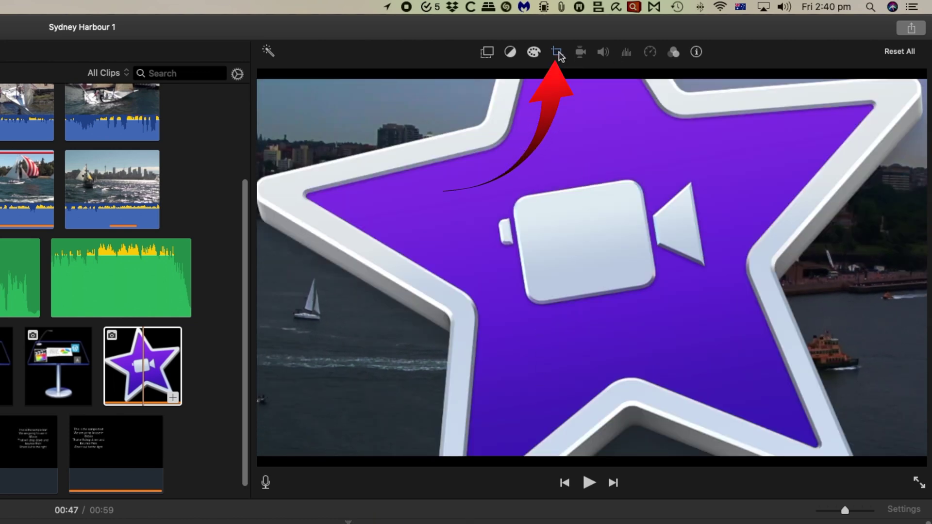
left_click(558, 53)
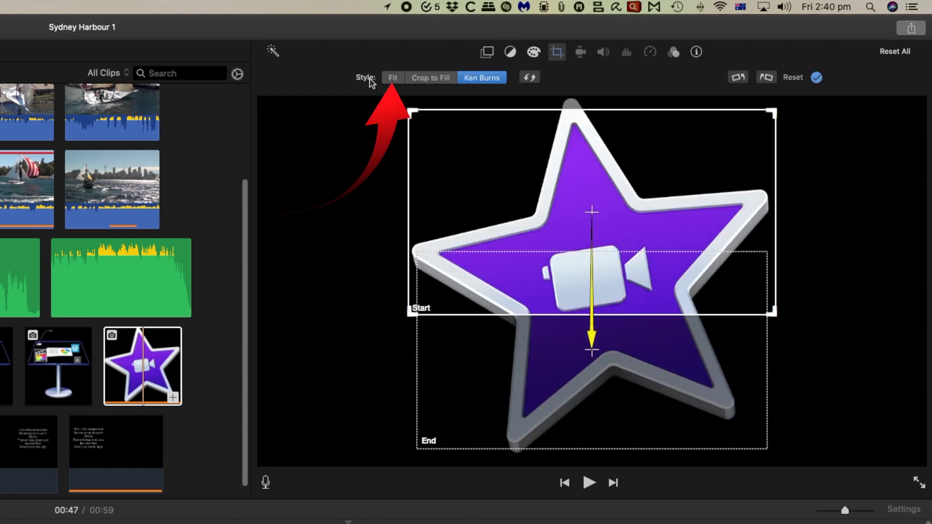
left_click(388, 78)
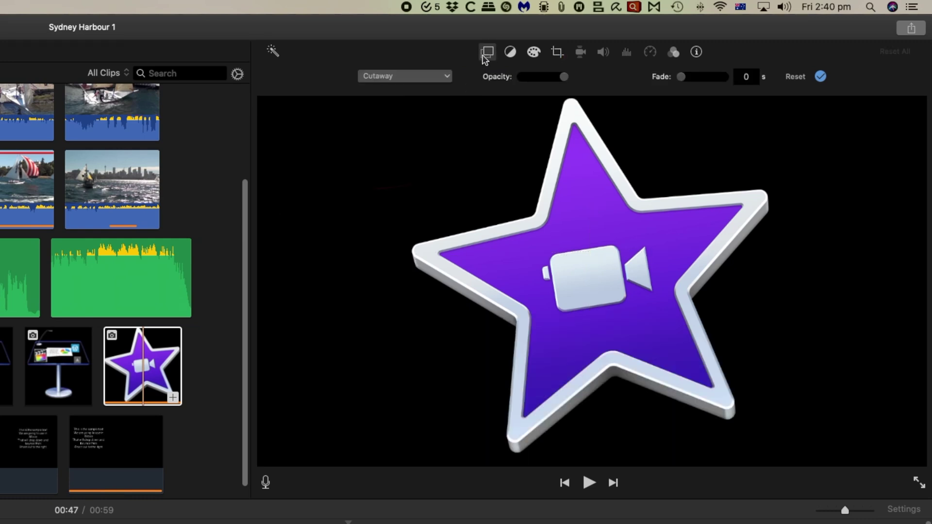
- Make the star clip a Picture in Picture inset and move it down beside the ferry
left_click(451, 77)
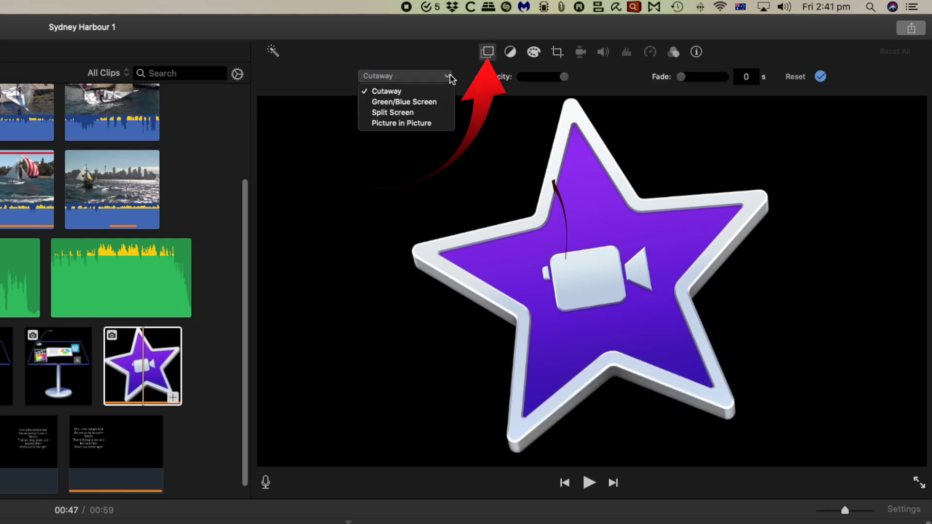
left_click(428, 124)
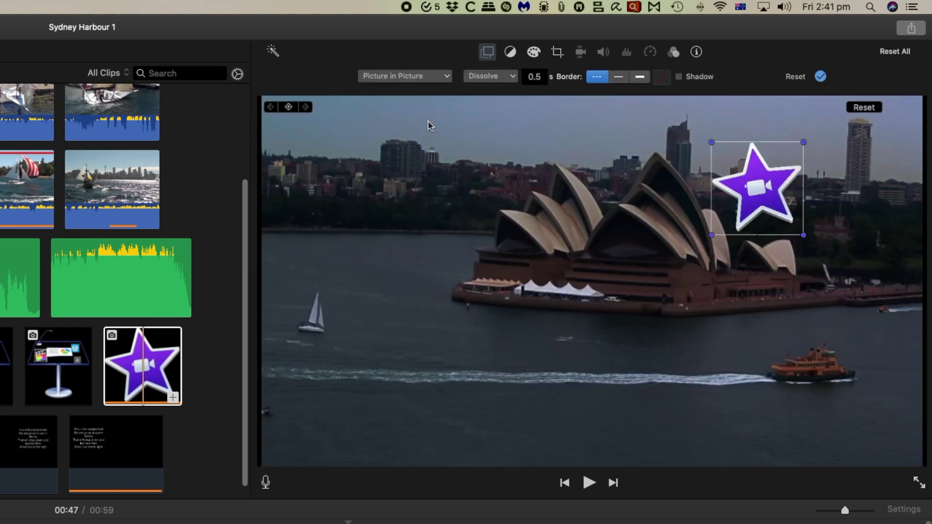
left_click_drag(754, 207, 752, 412)
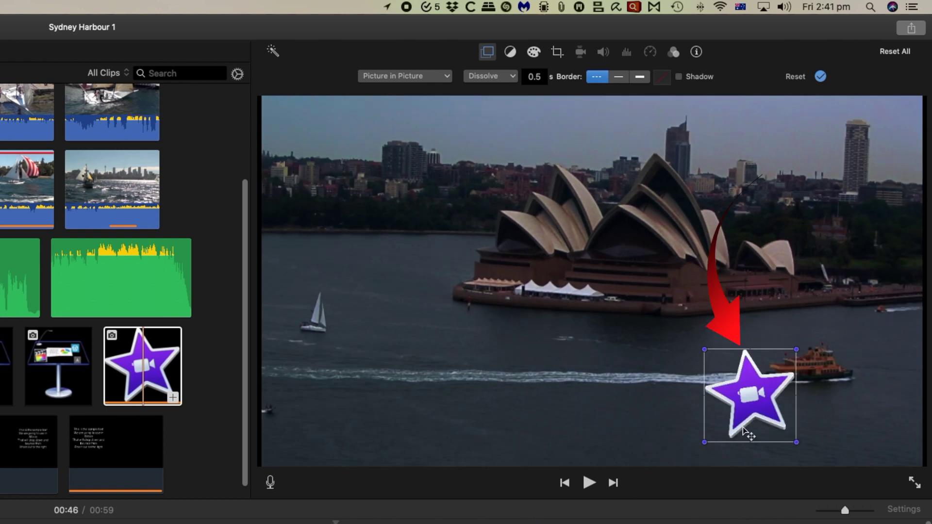
- Keyframe the star inset, dragging it straight up and down for the bounce near the ferry
left_click_drag(758, 403, 757, 386)
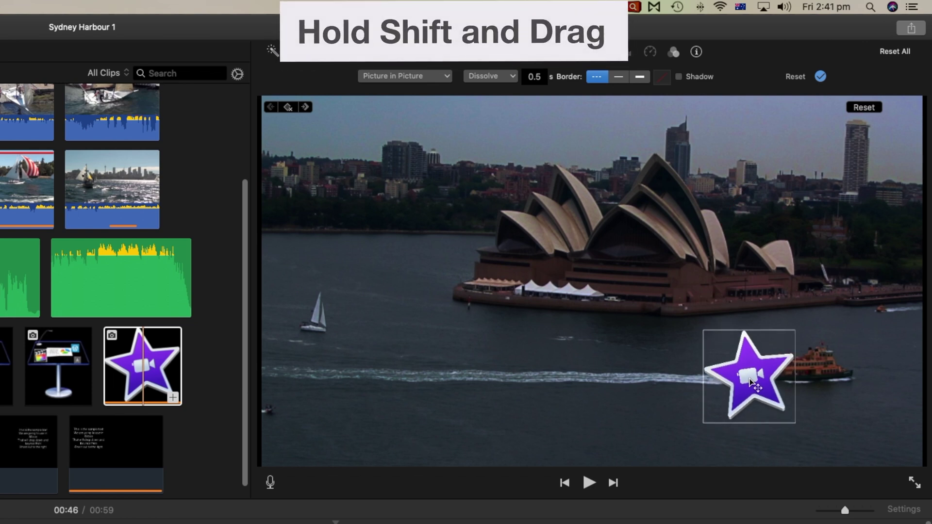
left_click_drag(752, 384, 752, 383)
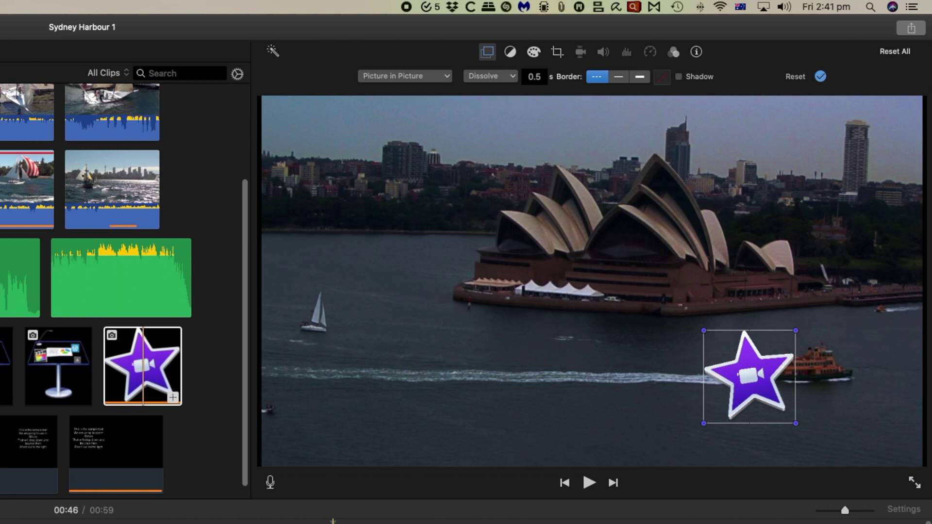
left_click_drag(741, 376, 738, 406)
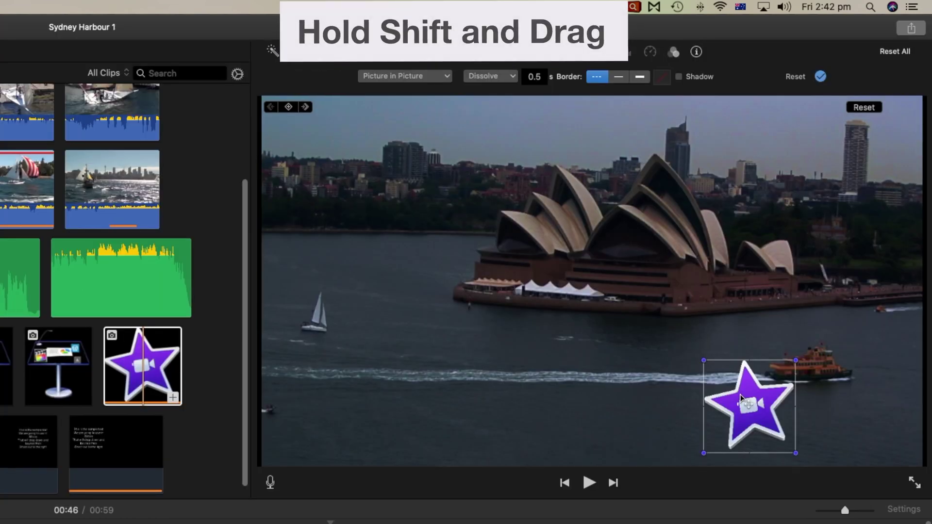
left_click_drag(741, 398, 741, 354, "shift")
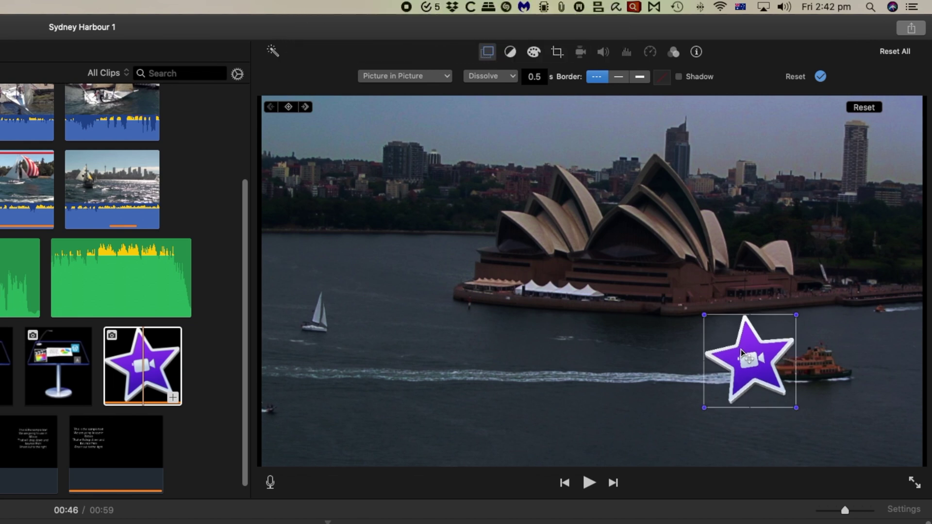
left_click_drag(753, 356, 755, 407)
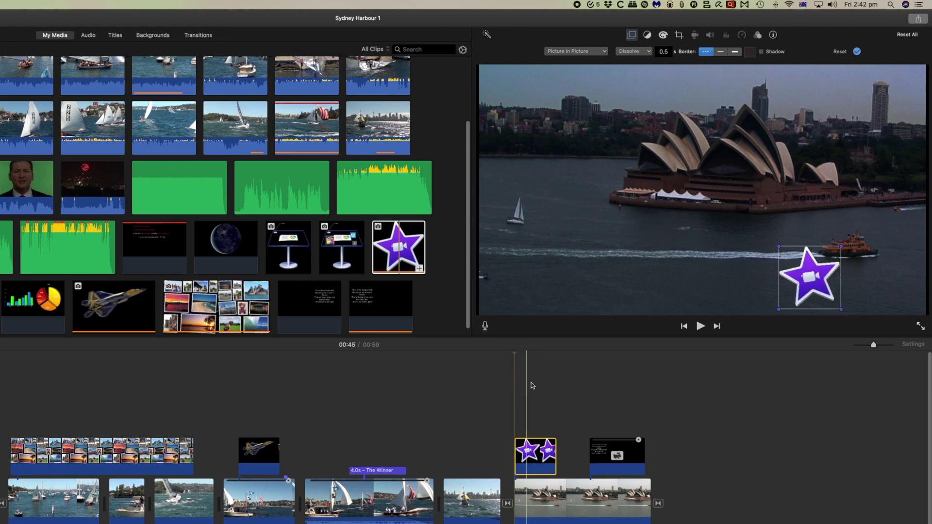
- Set the star inset's dissolve to 0 seconds, start it at the top edge, and preview the drop
double_click(670, 49)
type("0")
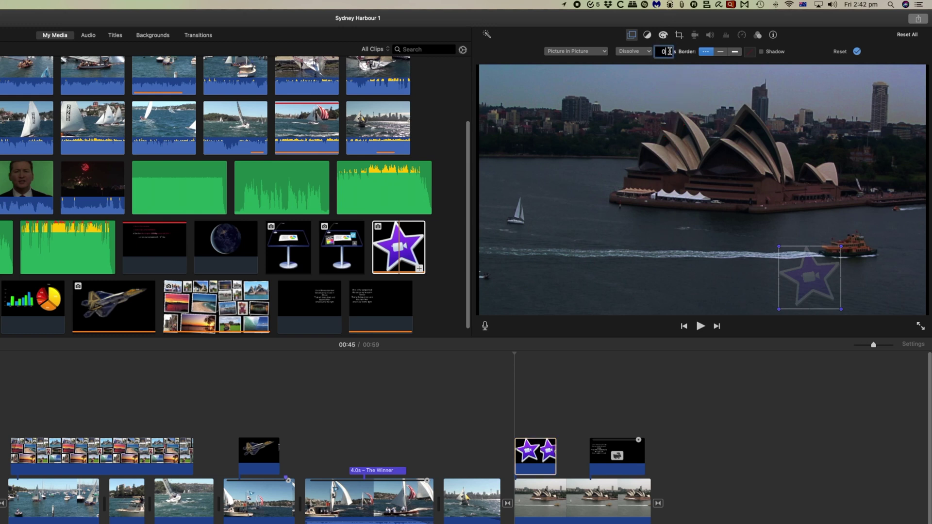
key("Return")
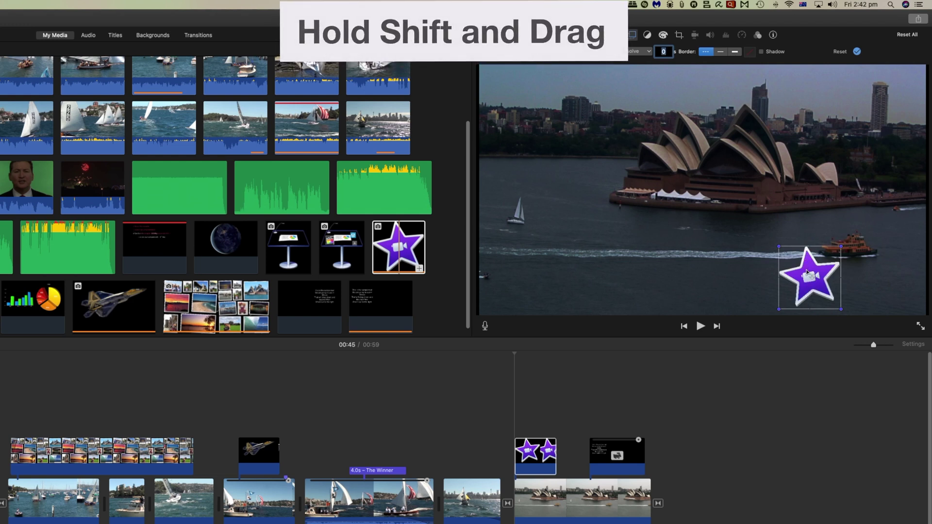
left_click_drag(814, 282, 821, 43)
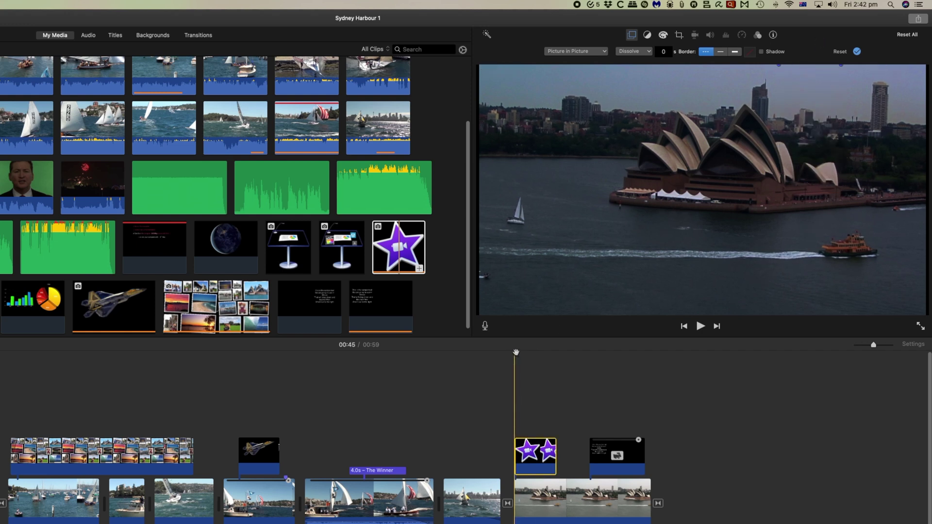
key("space")
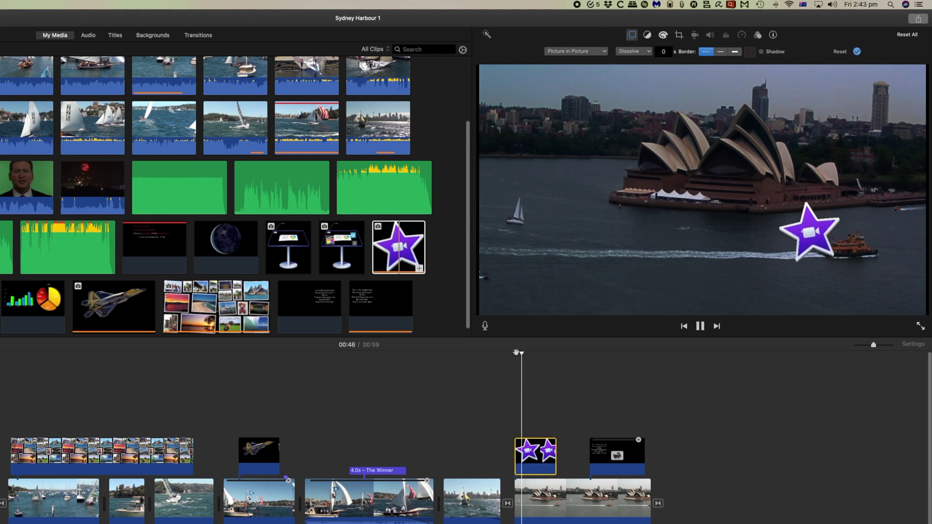